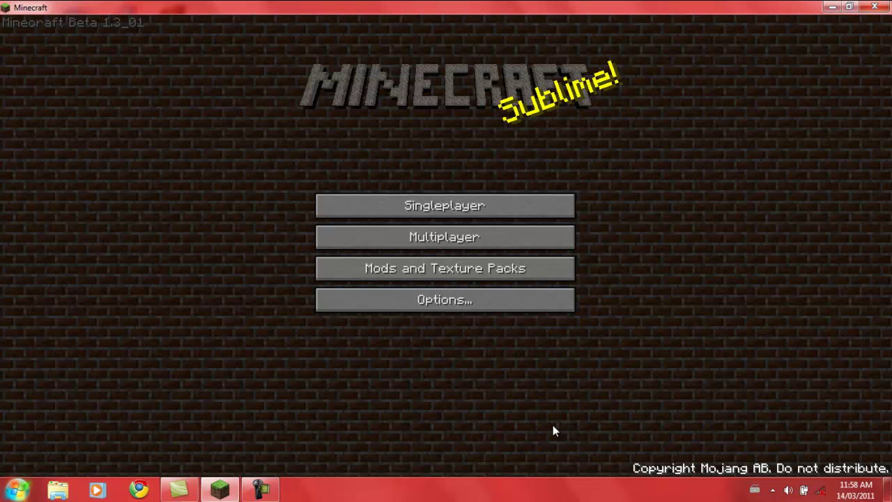
Preview painterly pack 1.3_1, smw-pack_5472_texture and my painterly pack#1, then restore Default and exit to menu.
click(376, 274)
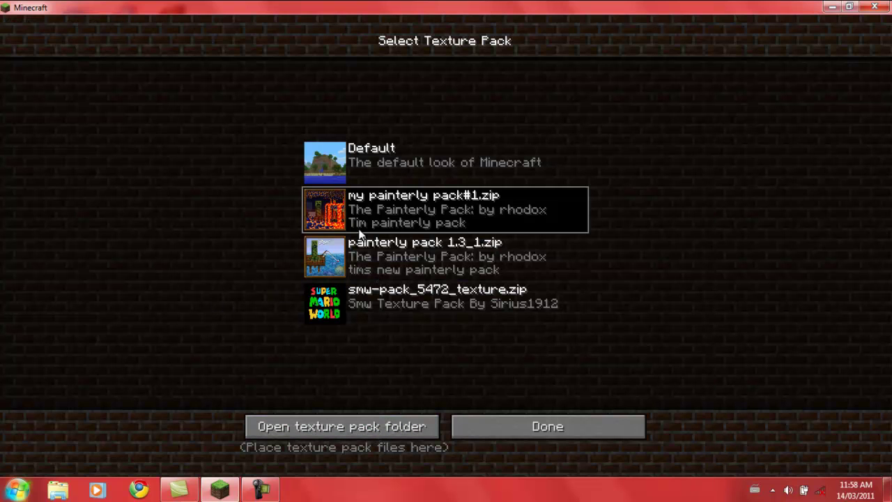
click(334, 162)
click(335, 257)
click(339, 301)
click(337, 214)
click(325, 164)
click(330, 250)
click(342, 198)
click(339, 167)
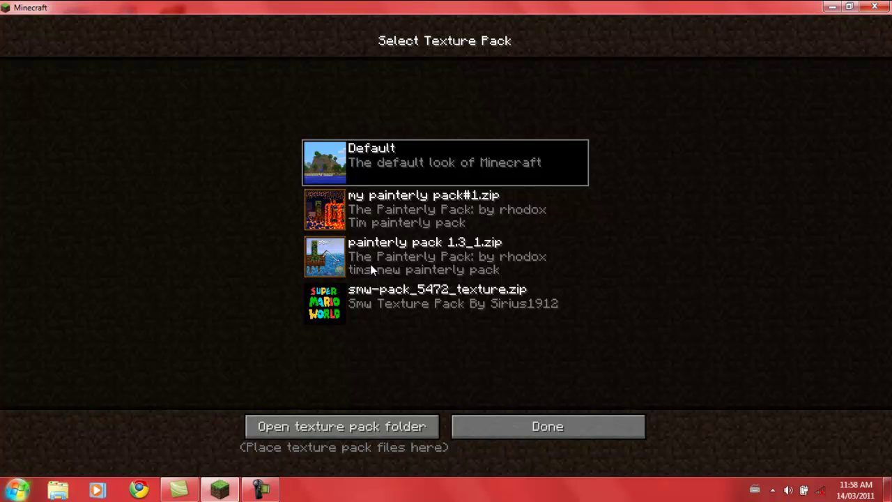
click(511, 426)
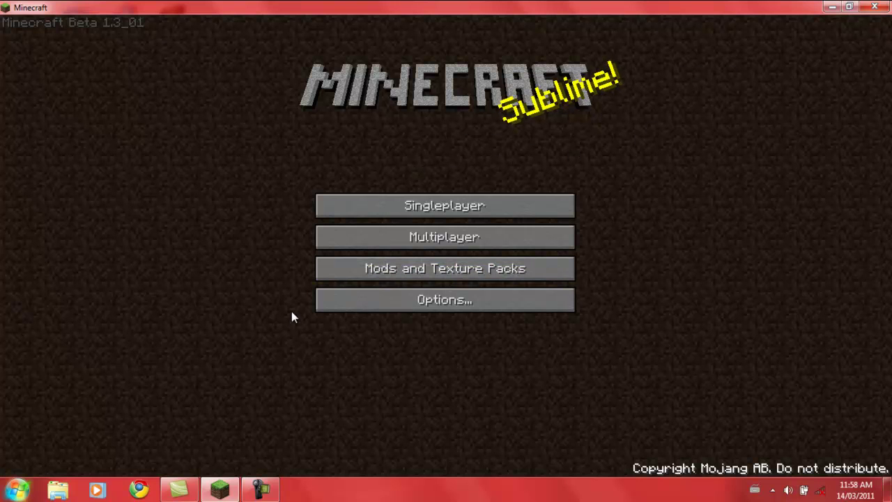
Open the texturepacks folder from the pack screen, dock it right, then minimize it and Minecraft.
click(374, 267)
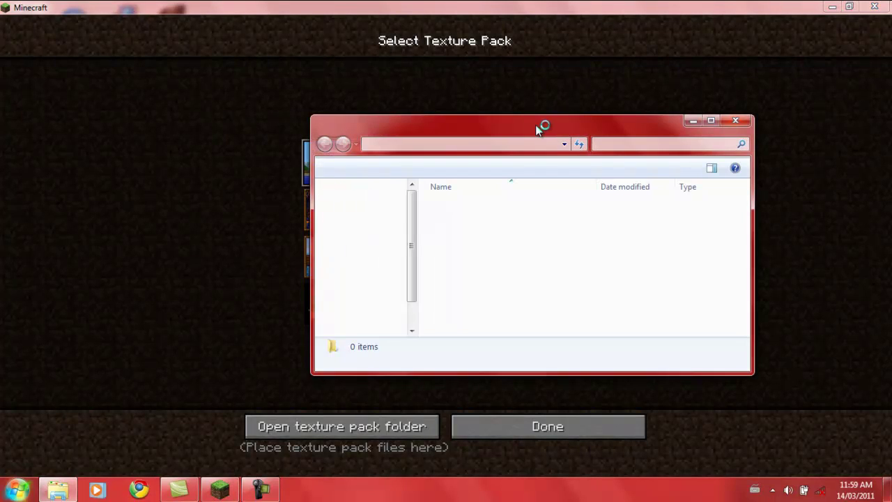
drag(537, 131, 653, 79)
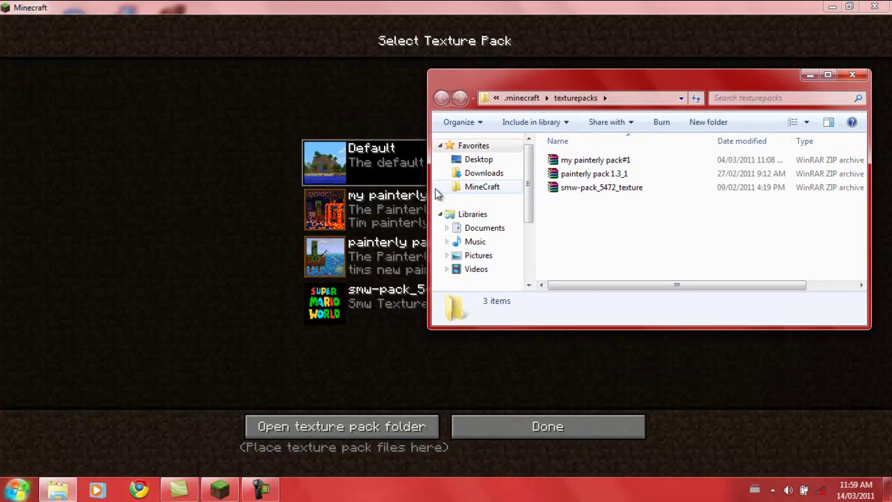
drag(428, 195, 472, 199)
drag(590, 70, 890, 74)
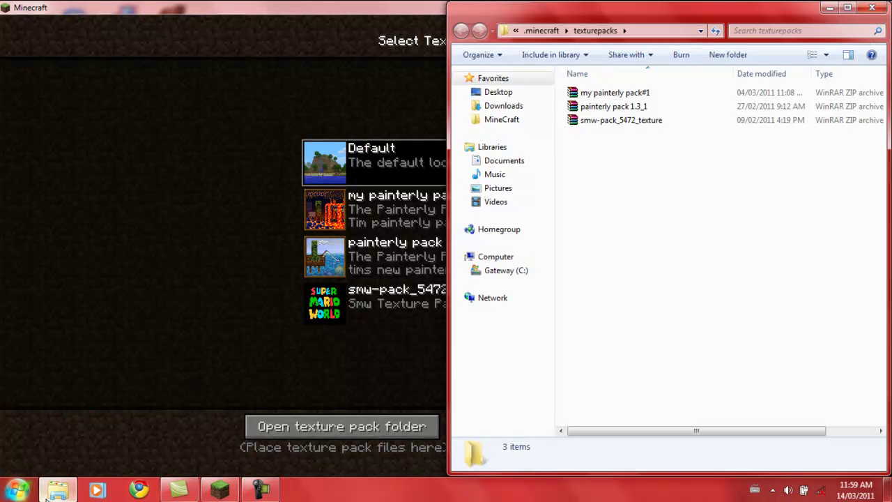
click(830, 8)
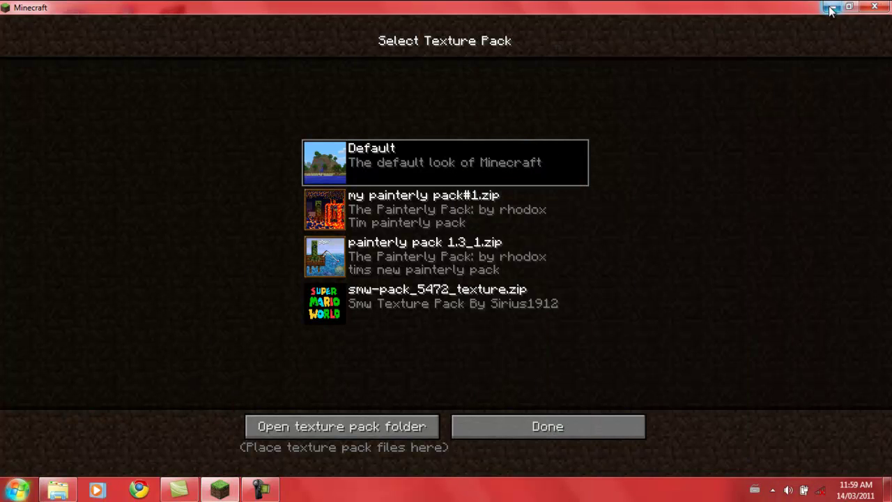
click(830, 7)
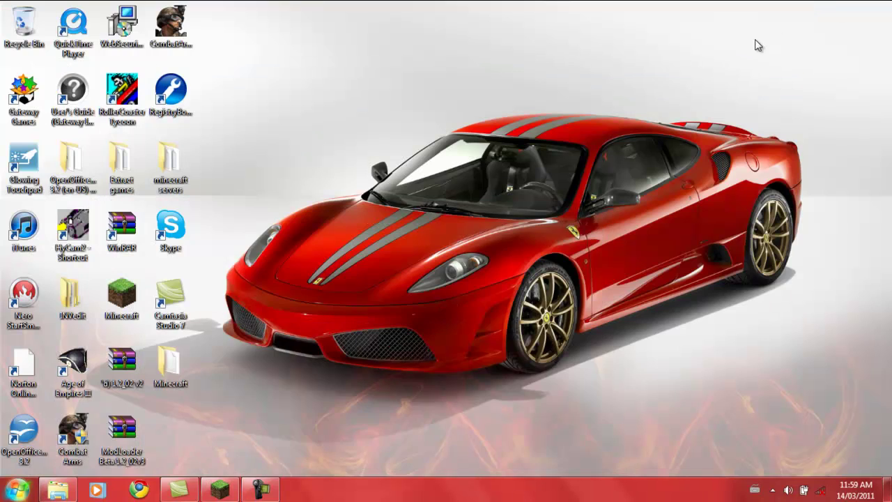
Restore the texturepacks folder window from the taskbar beside the desktop.
click(47, 492)
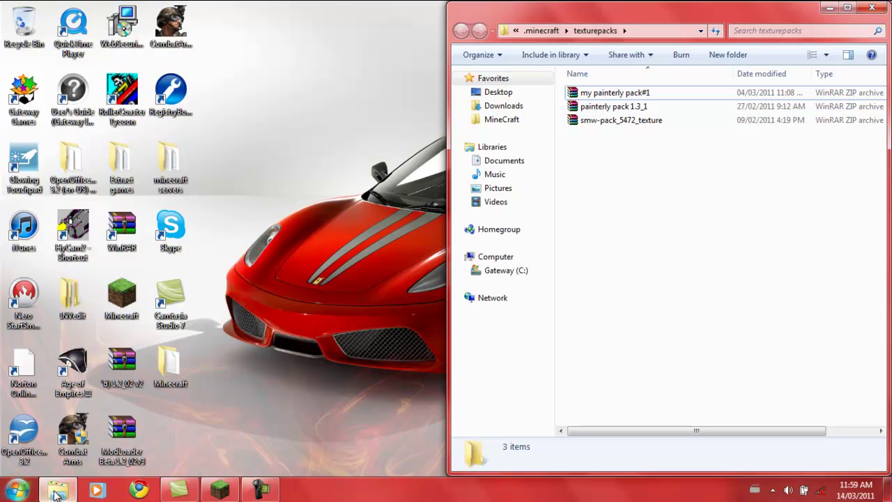
mouse_move(62, 488)
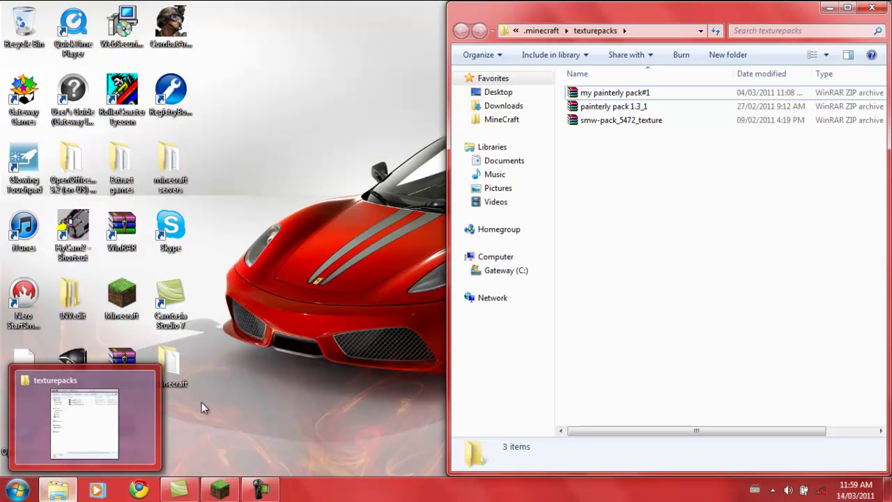
click(59, 490)
click(59, 491)
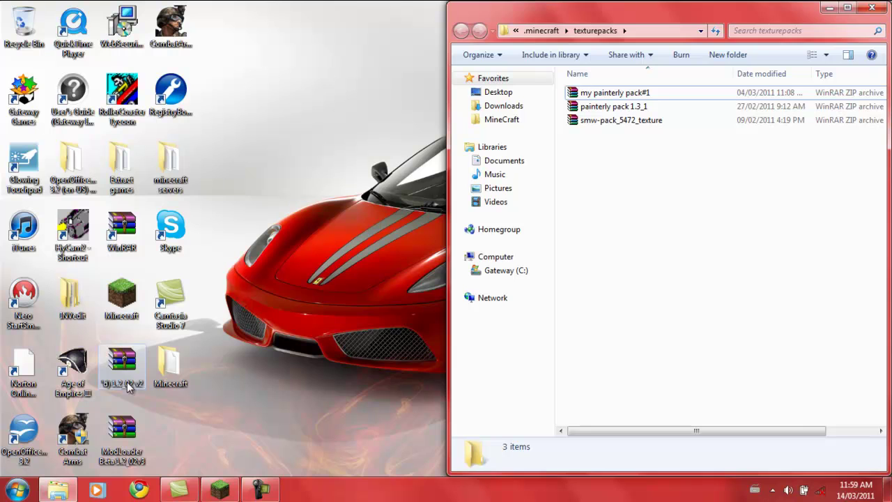
Launch WinRAR, dismiss the licence reminder, and snap it to the left half of the screen.
click(132, 238)
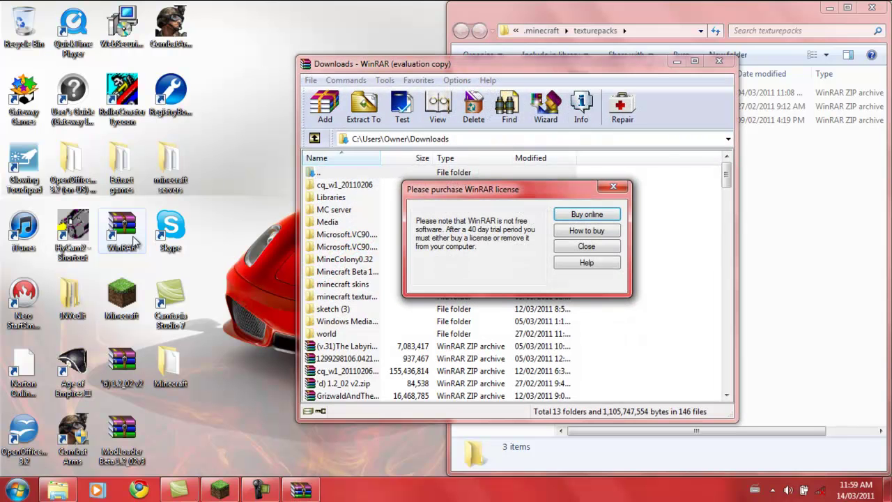
click(592, 247)
drag(491, 70, 1, 70)
scroll(98, 305, down, 2)
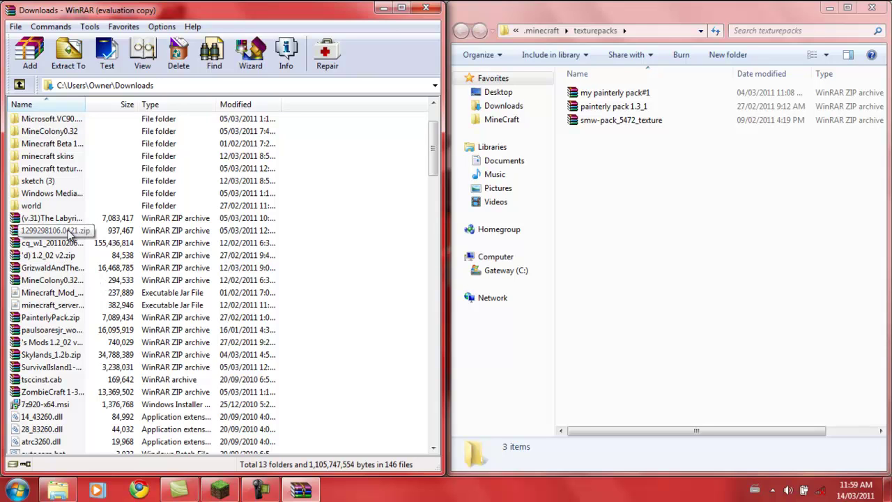
Inspect 1299298106.0421.zip, then drag it from Downloads into the texturepacks folder and close WinRAR.
double_click(70, 237)
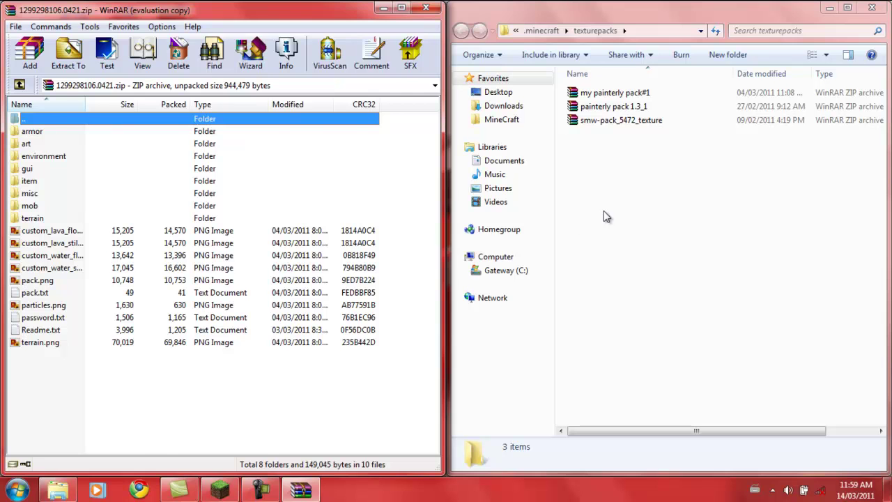
click(19, 85)
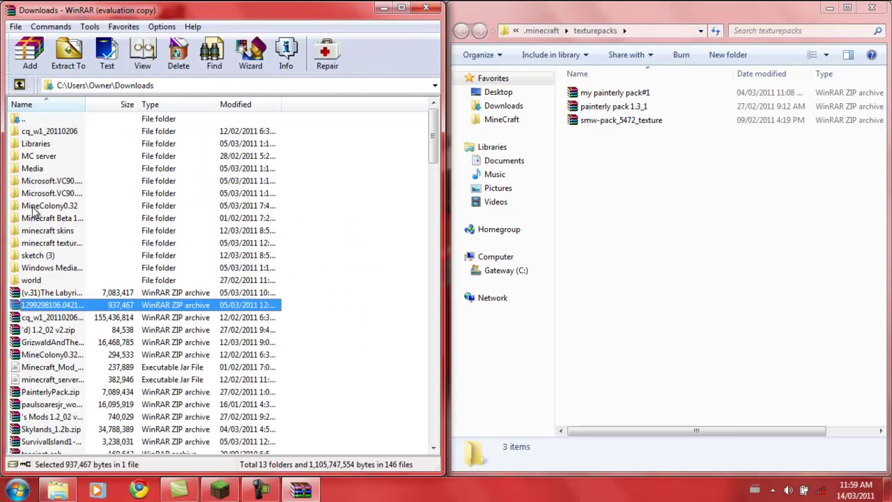
mouse_move(45, 313)
mouse_down()
mouse_move(428, 309)
mouse_move(596, 185)
mouse_move(605, 168)
mouse_up()
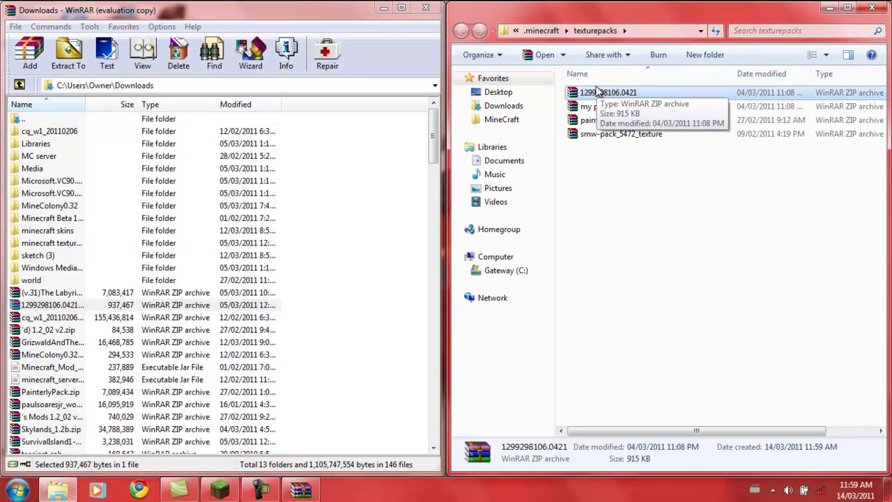
click(428, 7)
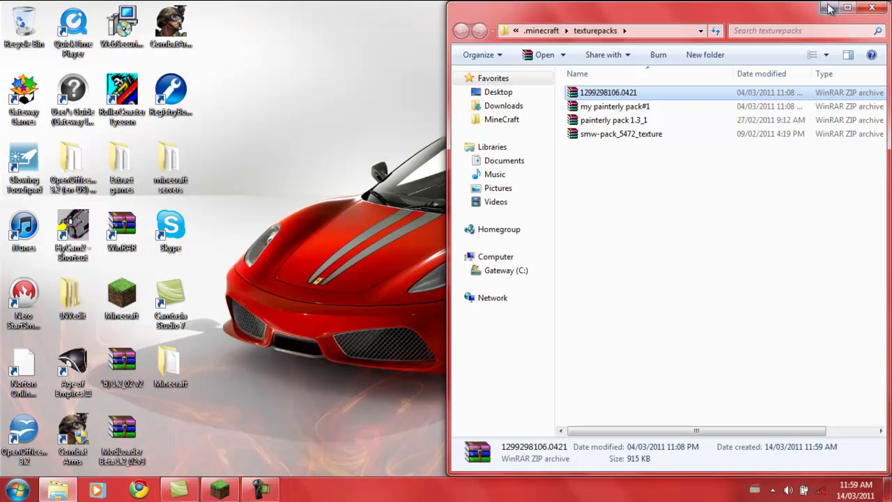
Close the folder window, return to Minecraft, and try 1299298106.0421.zip then my painterly pack#1.zip.
click(872, 7)
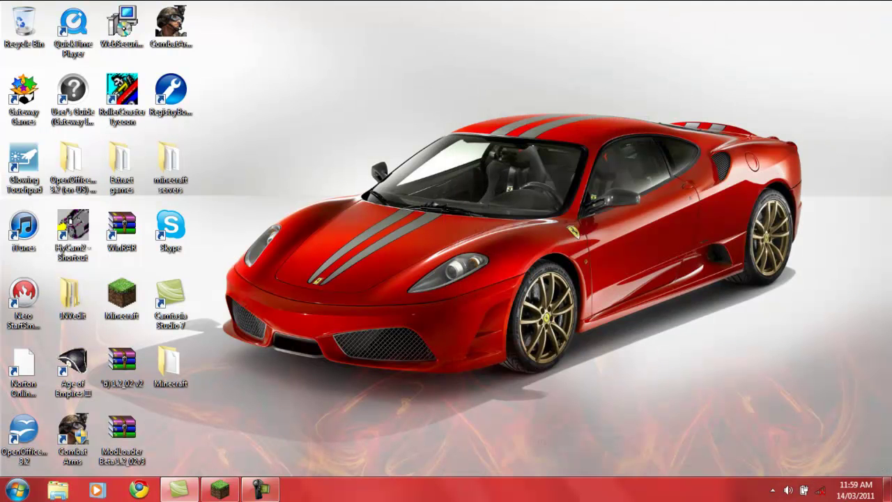
click(220, 490)
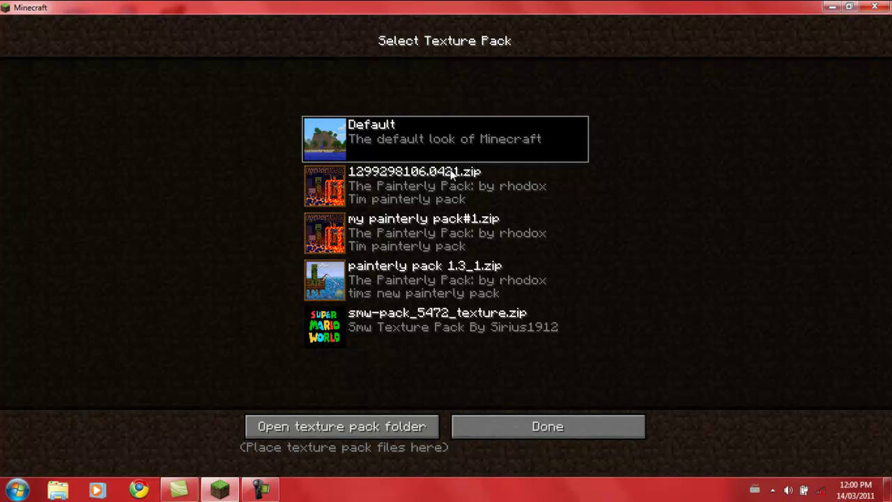
click(370, 188)
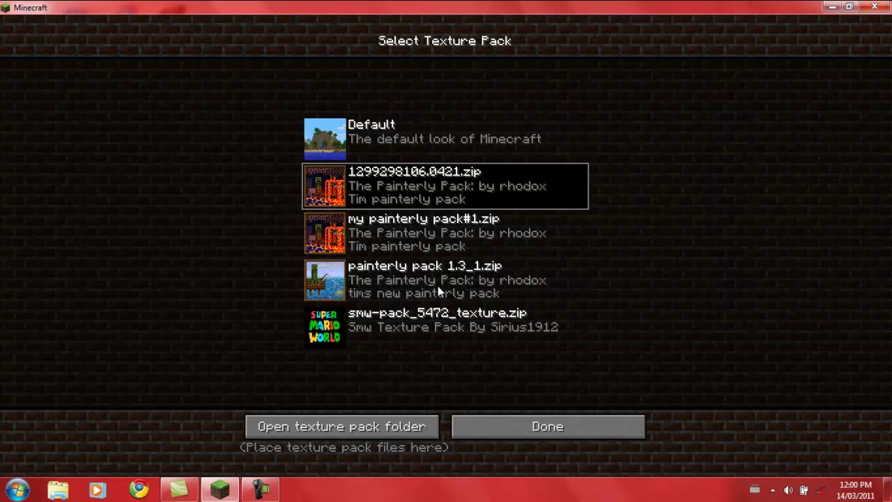
click(369, 277)
click(386, 240)
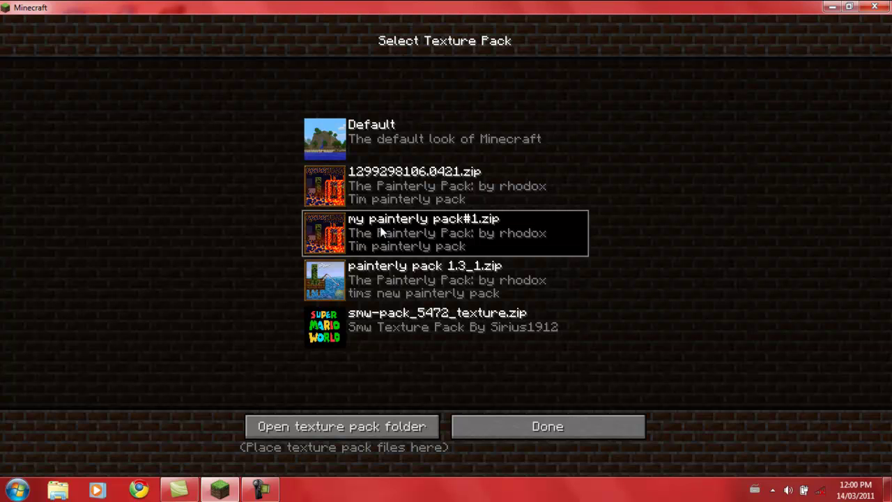
Preview painterly pack 1.3_1, smw-pack_5472_texture and Default, finally reapplying 1299298106.0421.zip.
click(382, 195)
click(371, 241)
click(371, 277)
click(360, 318)
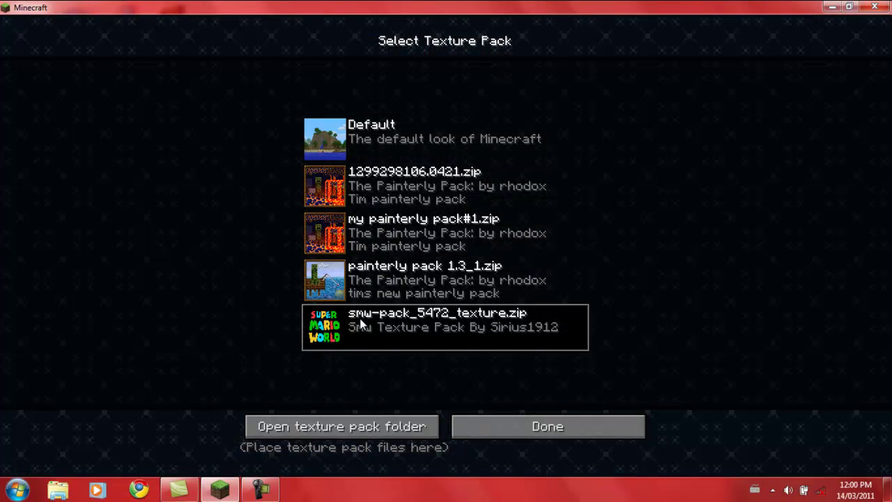
click(365, 198)
click(388, 141)
click(375, 181)
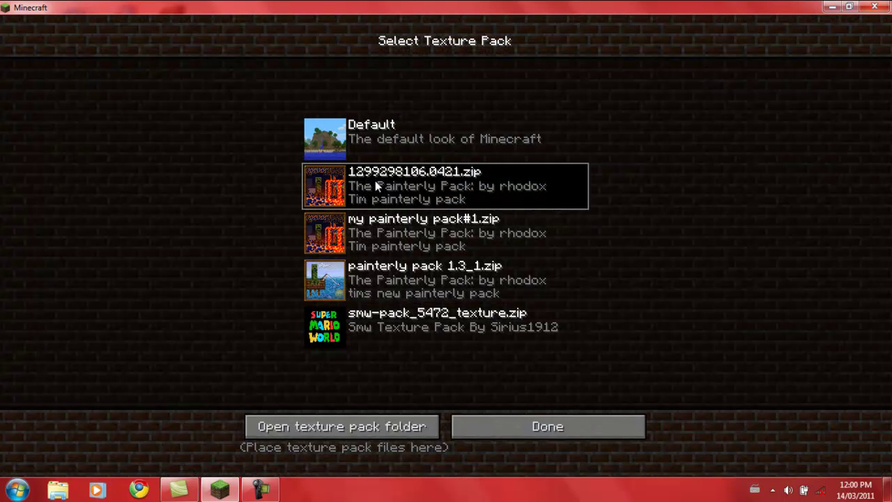
Open the texturepacks folder and delete 1299298106.0421, confirming the move to the Recycle Bin.
click(339, 414)
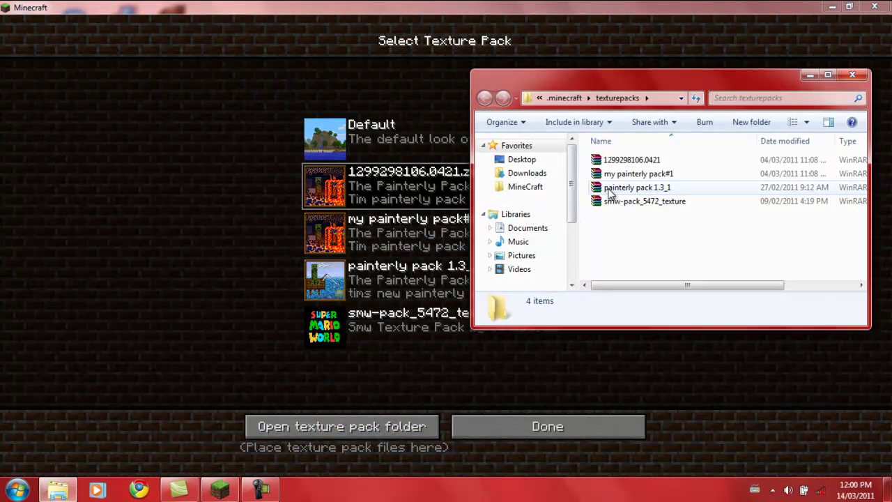
right_click(625, 161)
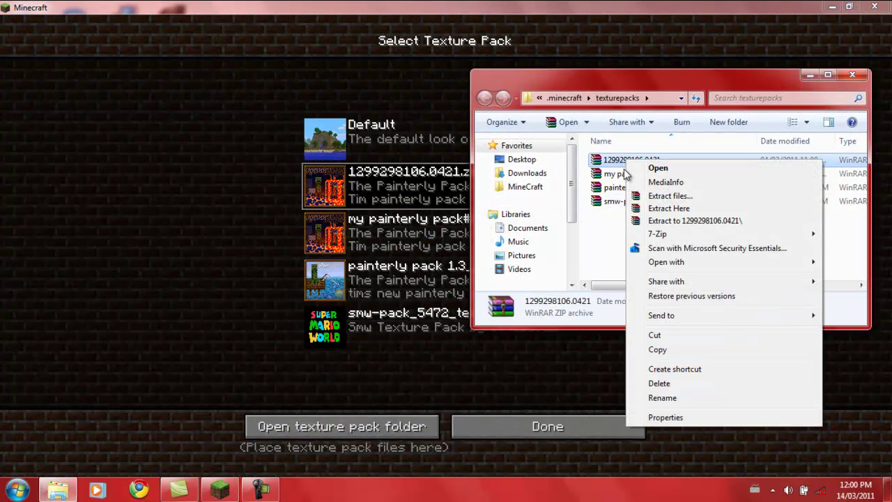
click(648, 384)
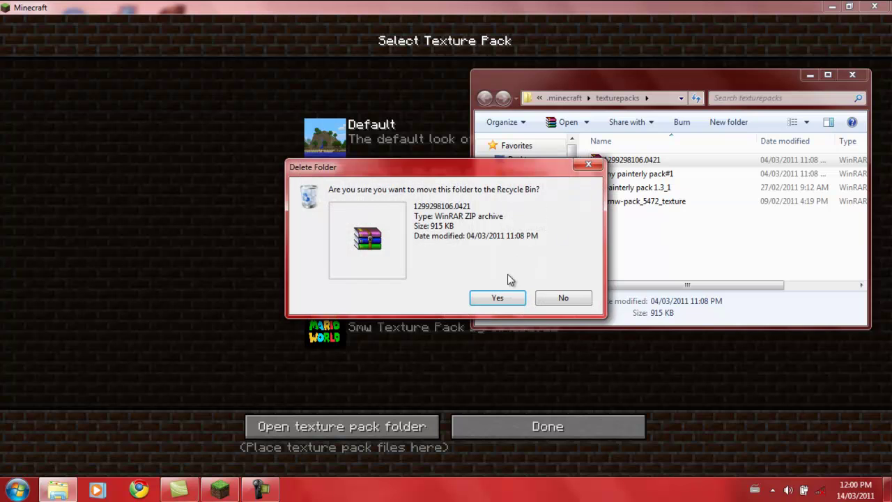
click(496, 298)
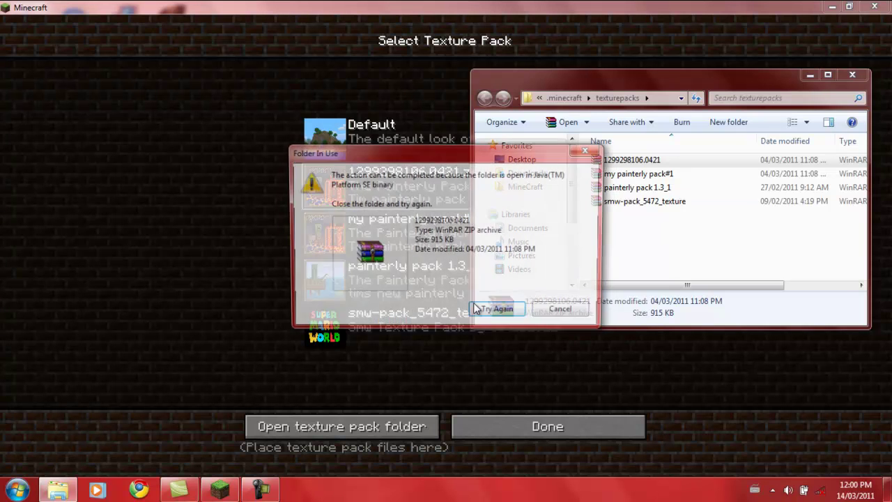
Retry, then cancel the in-use deletion, minimize the folder, and switch Minecraft to Default.
click(496, 313)
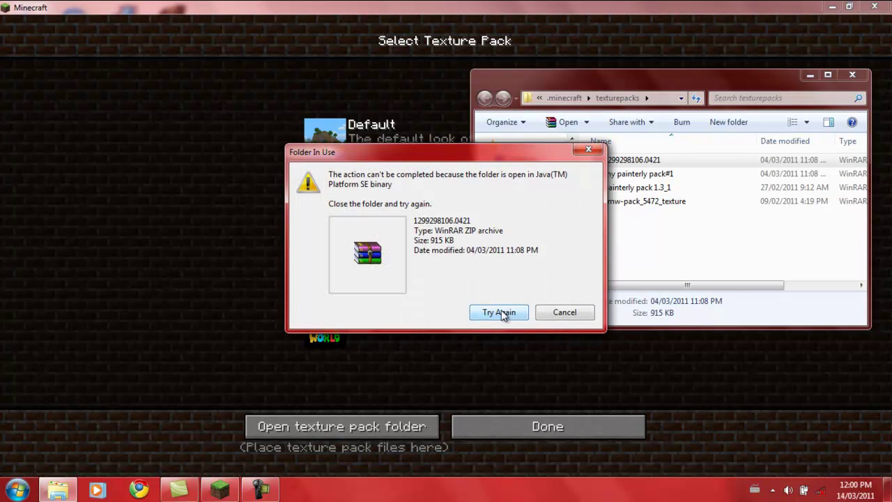
click(558, 315)
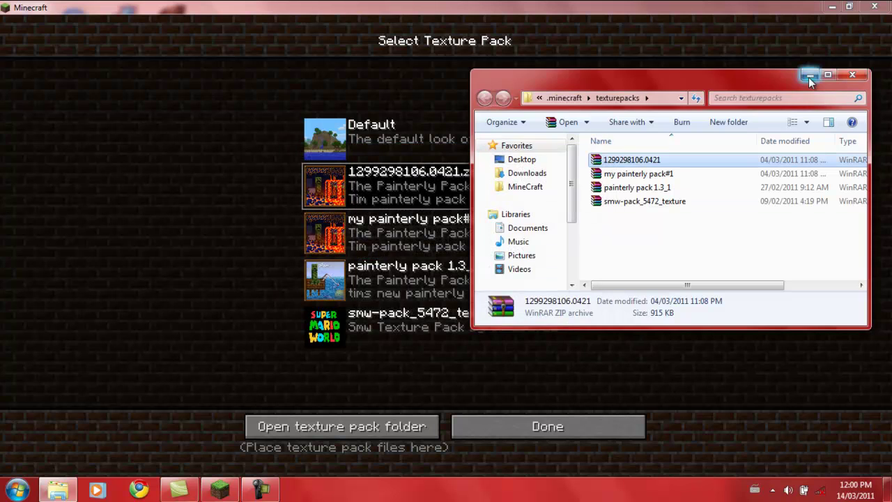
click(808, 76)
click(385, 147)
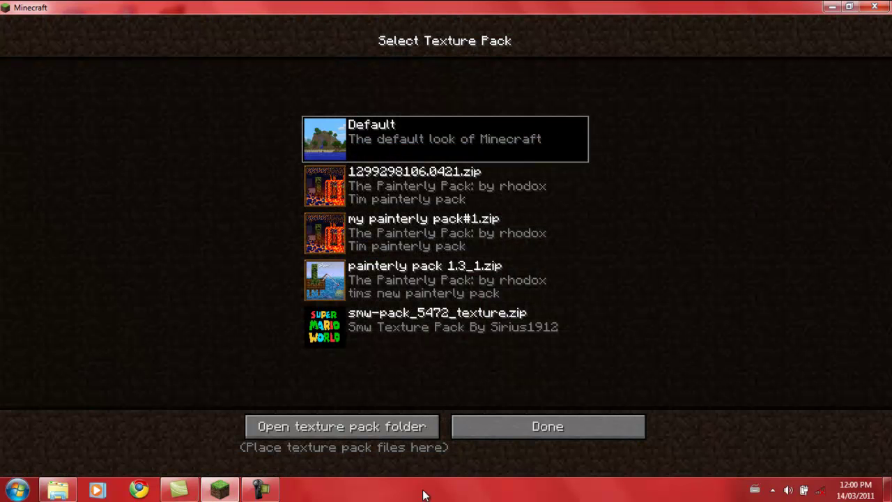
Select my painterly pack#1.zip in Minecraft, then delete 1299298106.0421 from texturepacks to the Recycle Bin.
click(365, 240)
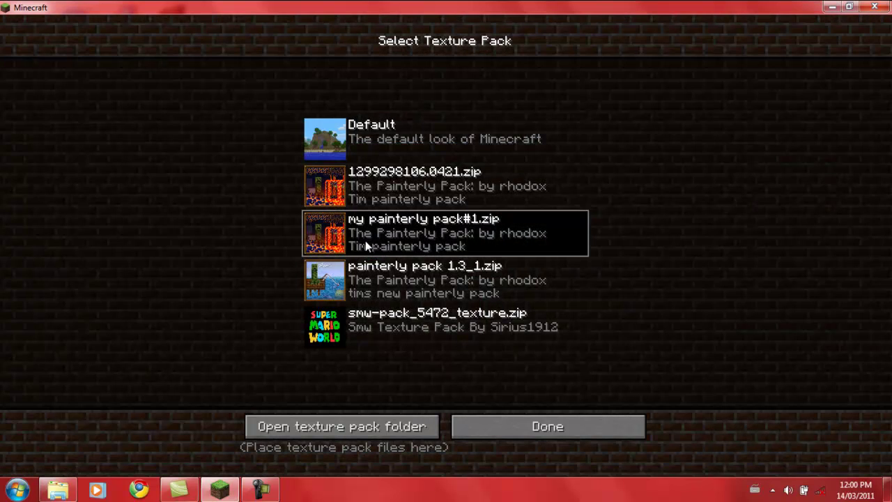
click(361, 199)
click(47, 491)
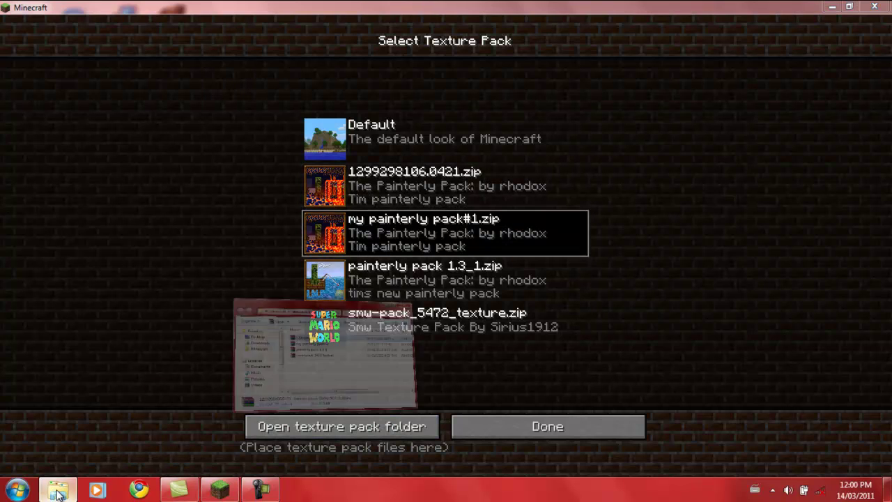
right_click(629, 163)
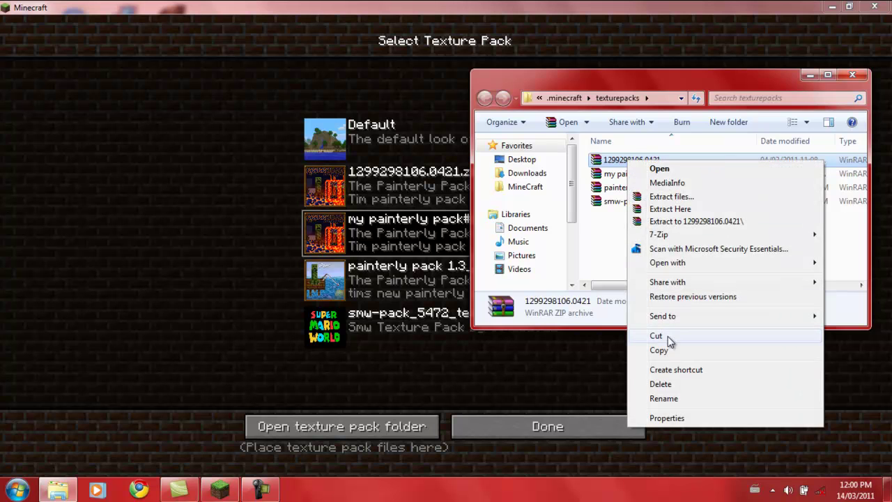
click(662, 387)
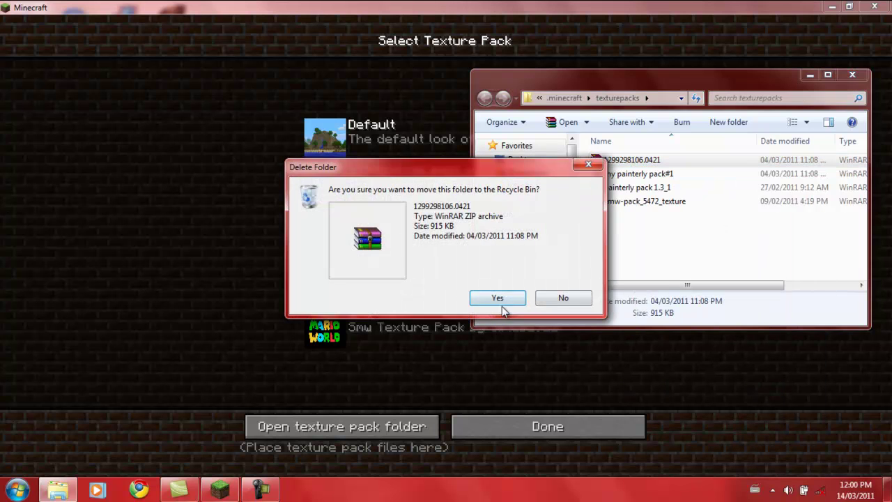
click(507, 298)
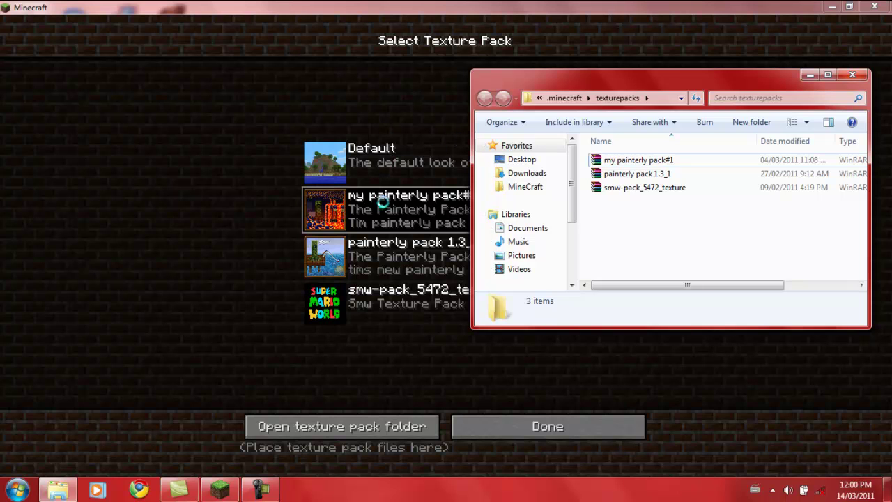
Minimize the folder, cycle through painterly 1.3_1, smw-pack_5472 and my painterly pack#1, then Default and Done.
click(809, 76)
click(375, 163)
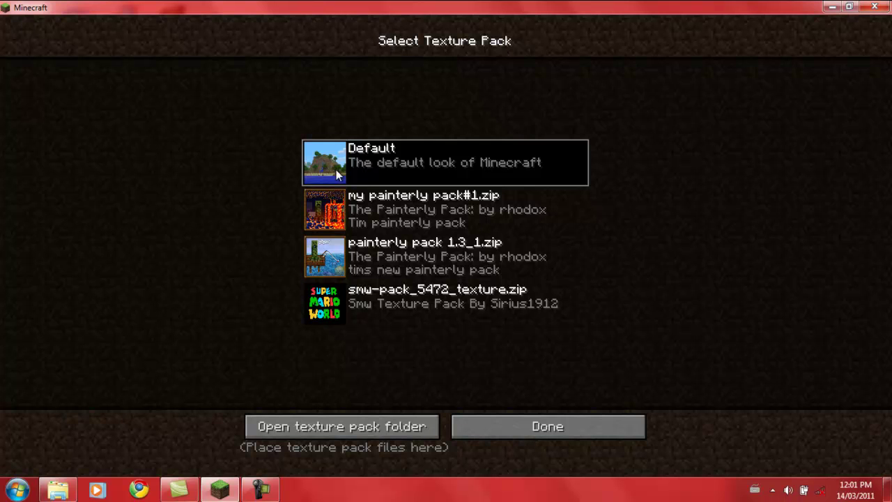
click(321, 211)
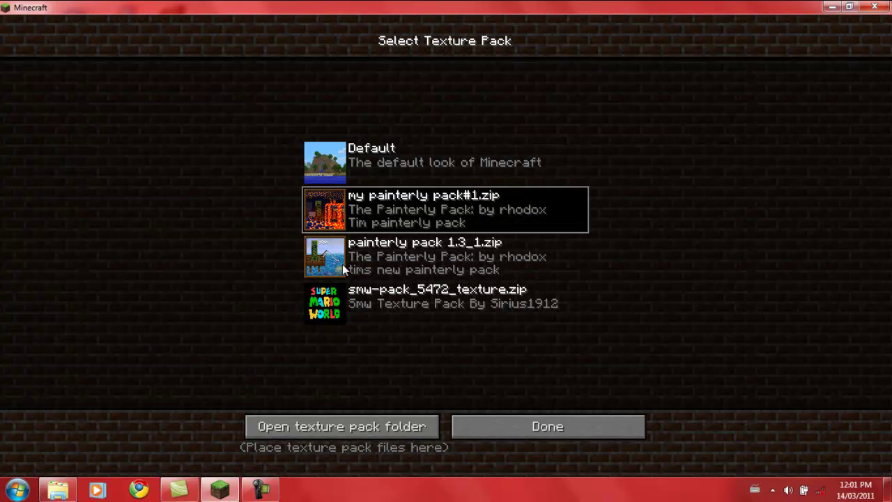
click(342, 264)
click(334, 290)
click(328, 260)
click(325, 202)
click(324, 182)
click(483, 421)
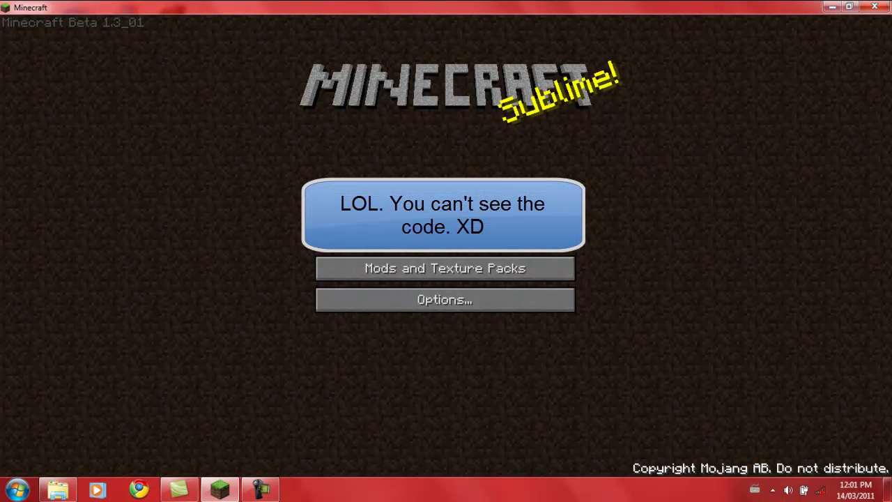
Back out of Multiplayer, then open Singleplayer and select the New World save.
click(390, 237)
click(389, 314)
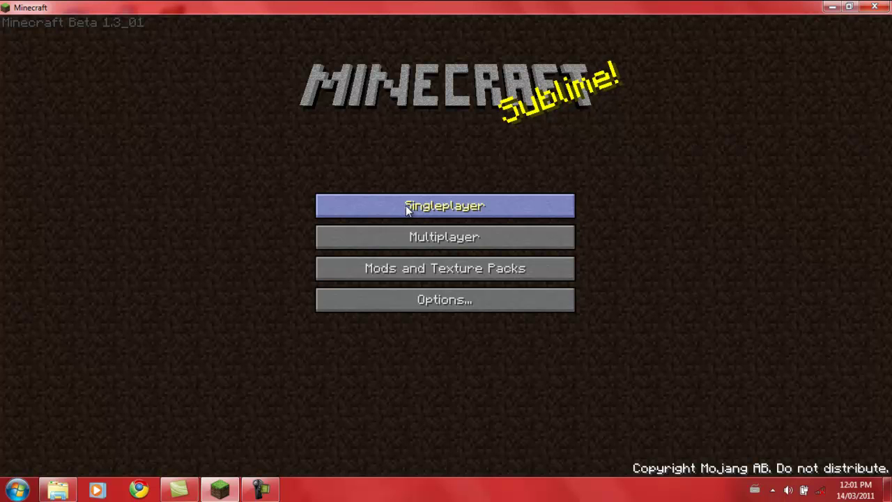
click(407, 210)
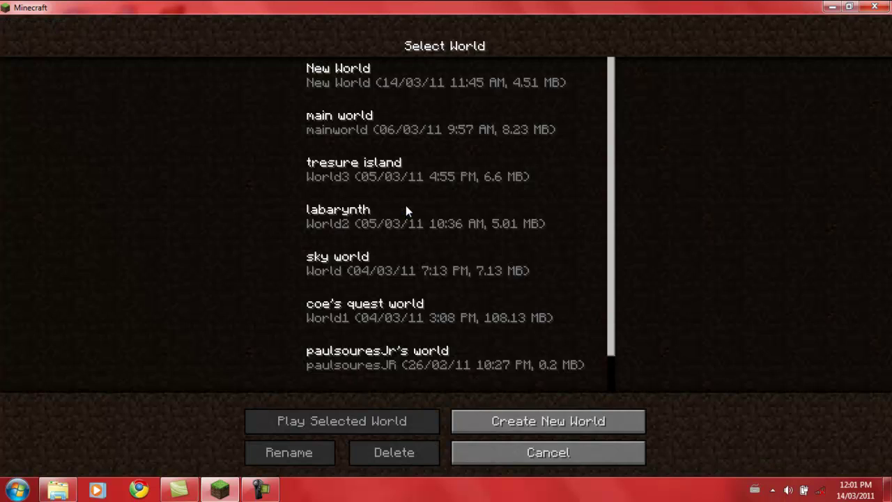
click(420, 99)
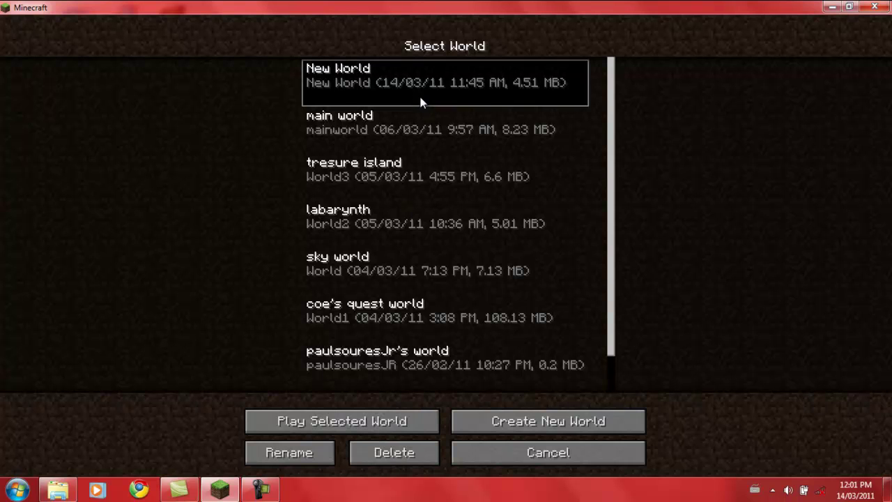